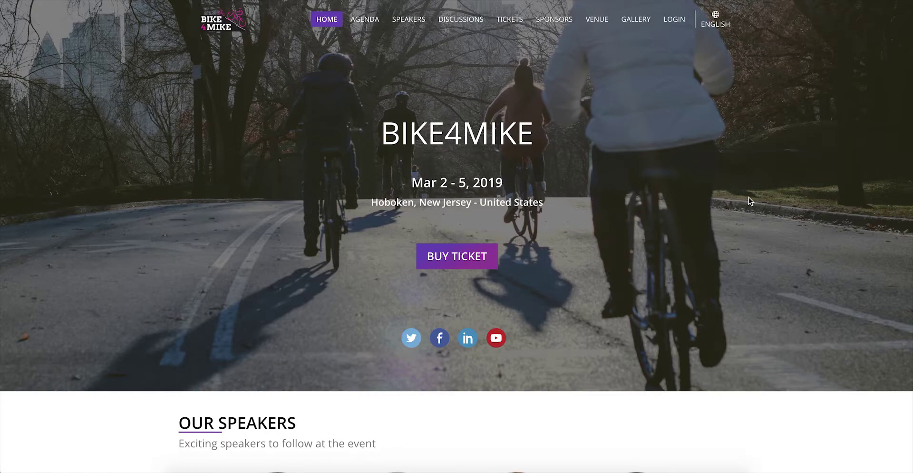
Scroll through the Bike4Mike home page, opening and closing the phone-preview menu along the way
scroll(749, 196, down, 15)
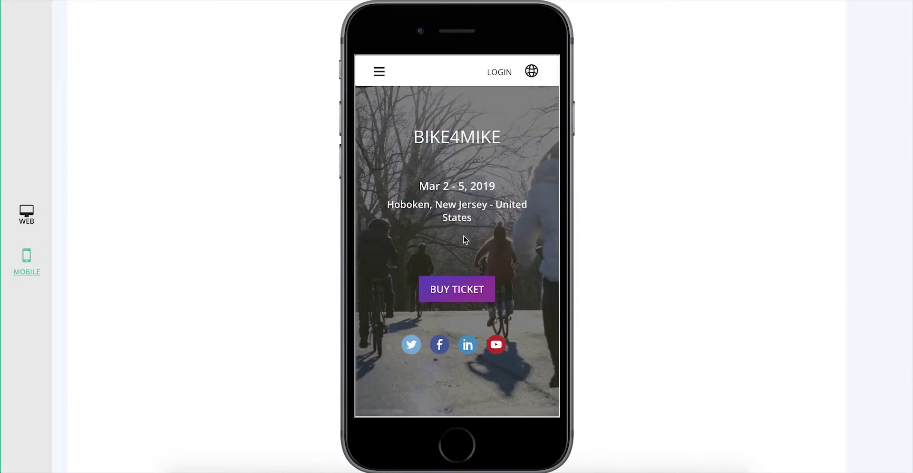
scroll(464, 236, down, 6)
click(379, 72)
click(379, 72)
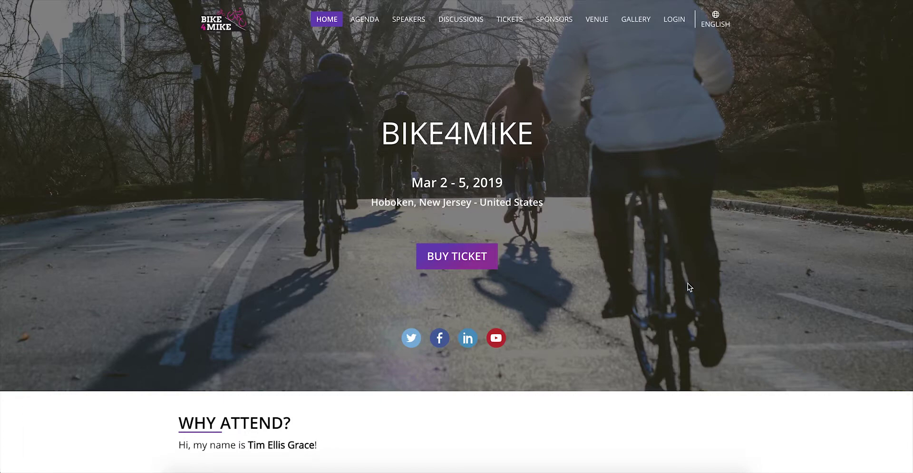
scroll(687, 284, down, 5)
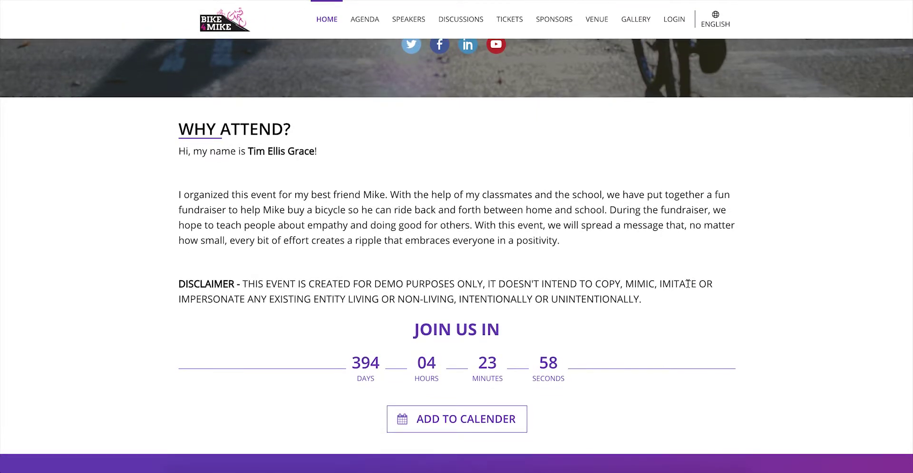
scroll(688, 284, down, 5)
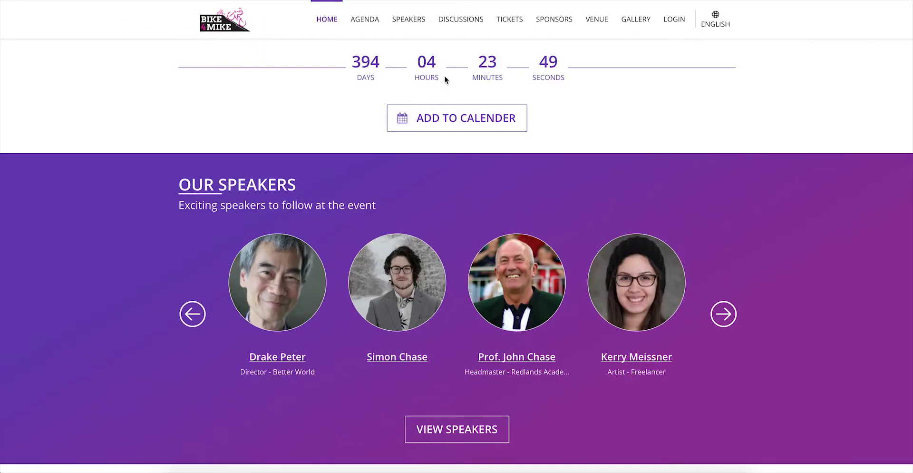
Visit the Agenda, Tickets and Sponsors pages, then go back to Home
click(366, 20)
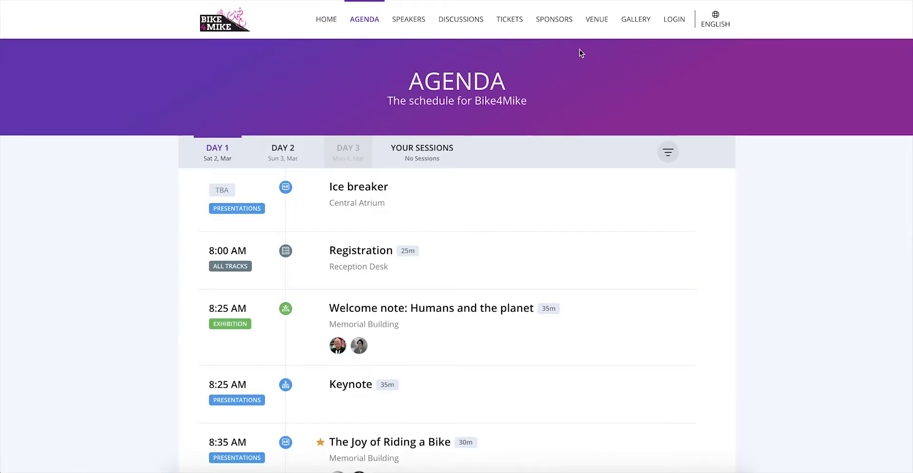
click(509, 21)
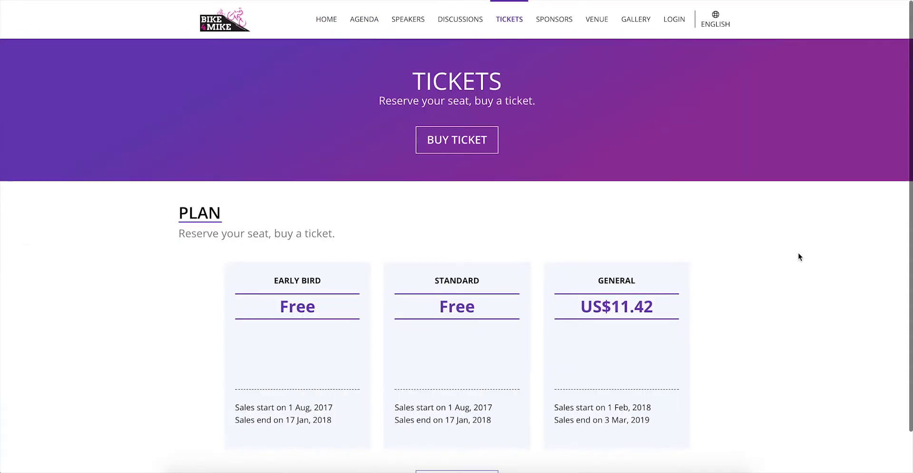
click(558, 22)
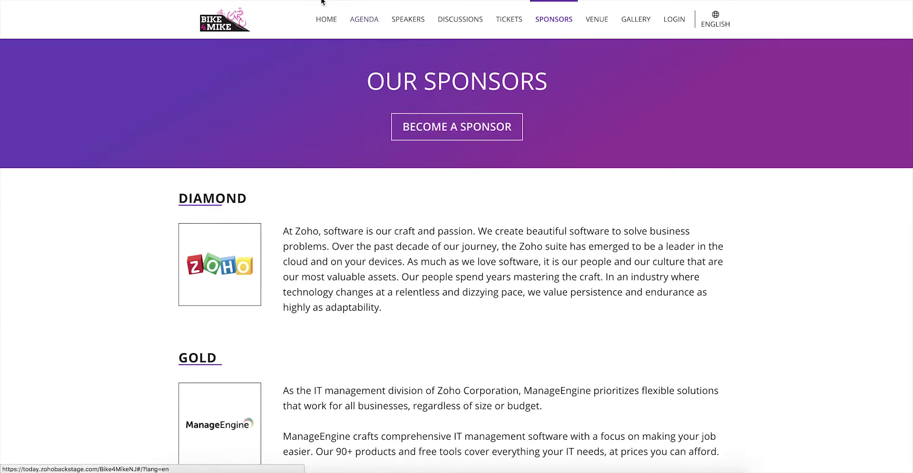
click(318, 15)
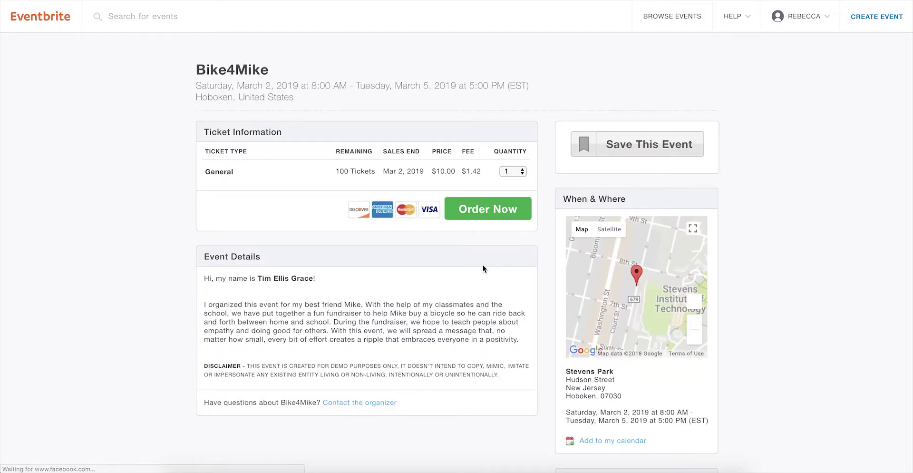
Order one $10.00 General ticket on Eventbrite and submit the prefilled registration
click(528, 217)
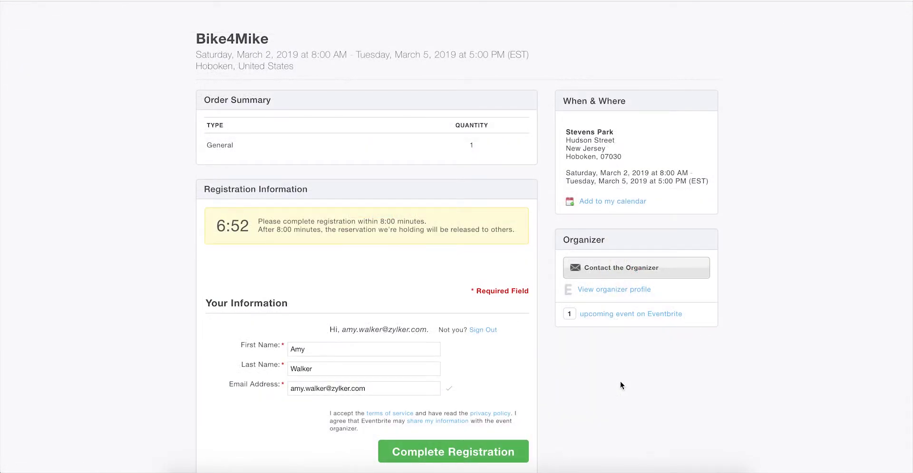
click(508, 443)
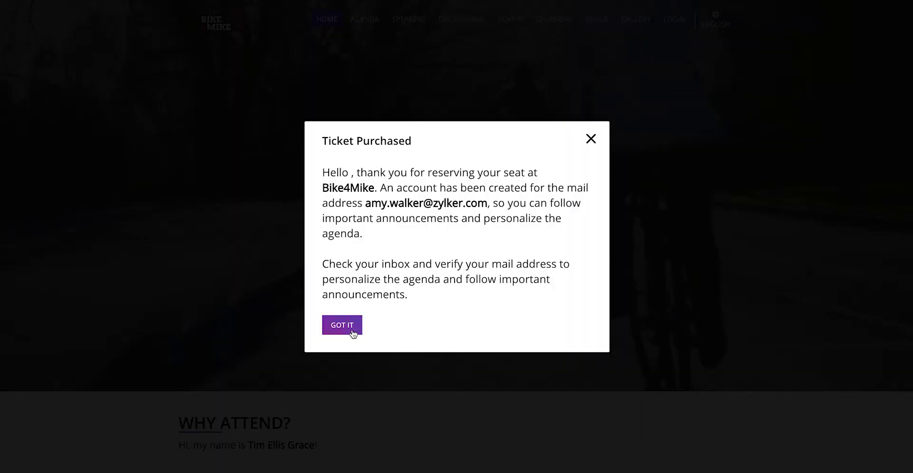
Dismiss the purchase message, sign in, and glance at the bell announcements
click(352, 333)
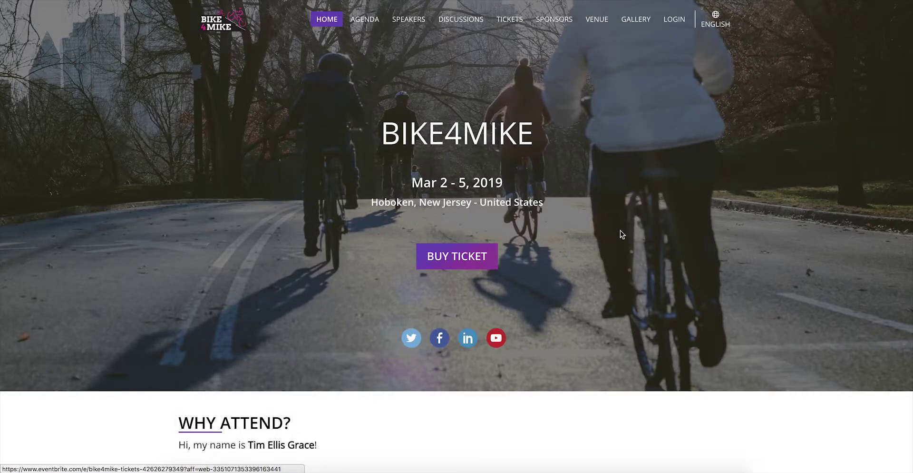
click(675, 20)
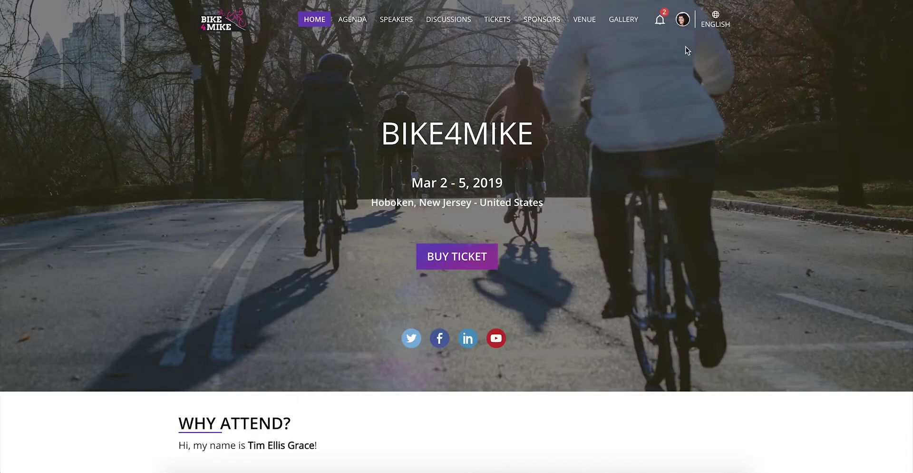
click(661, 23)
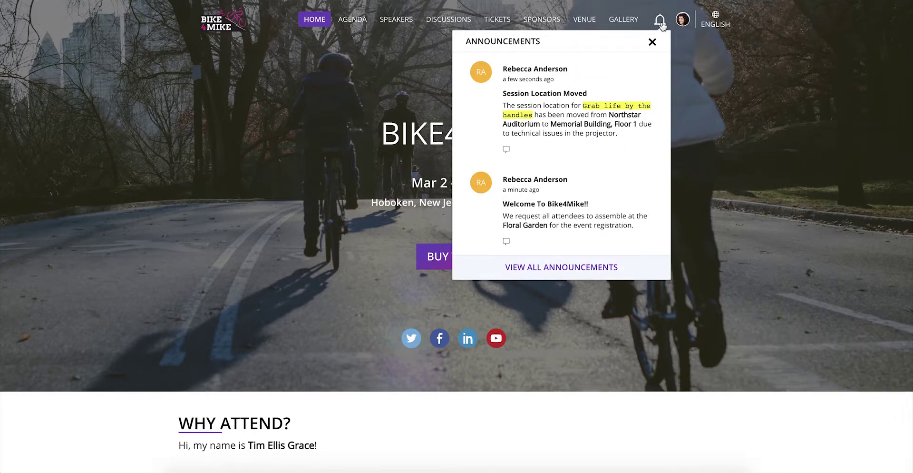
click(652, 42)
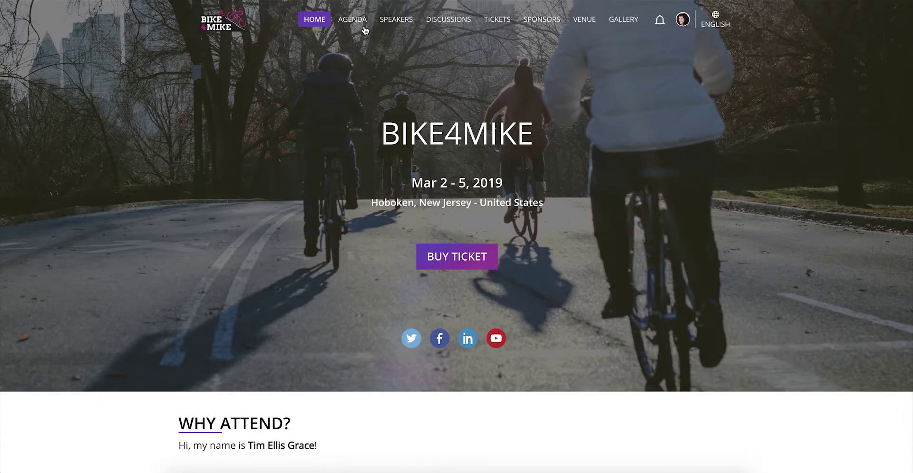
Bookmark Welcome note, Grab Life by the Handles and PaperCraft, then filter to Your Sessions
click(352, 19)
scroll(785, 281, down, 2)
scroll(784, 281, down, 1)
click(667, 137)
scroll(720, 236, down, 2)
click(667, 333)
scroll(670, 338, down, 2)
click(667, 369)
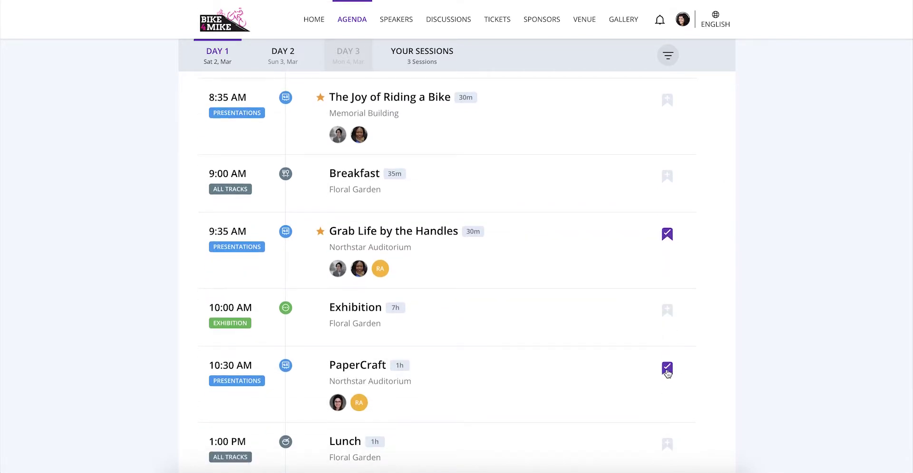
click(437, 71)
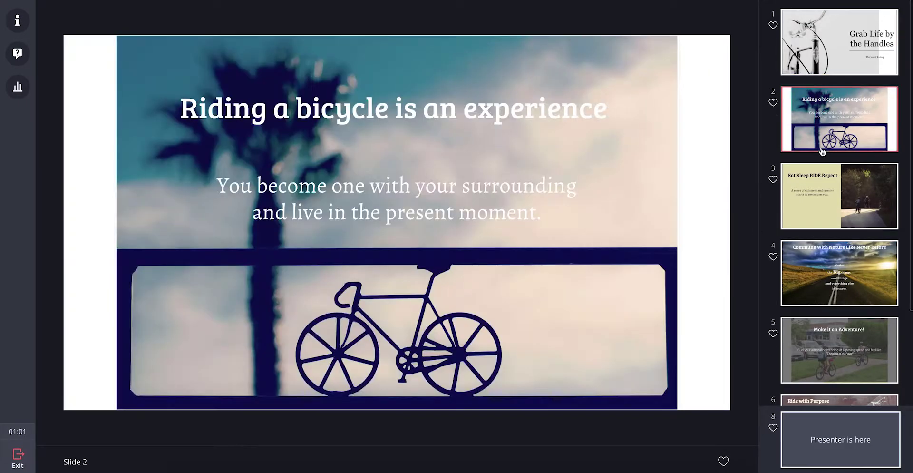
Like slides 2 and 3 of the Grab Life by the Handles presentation
click(772, 103)
click(773, 180)
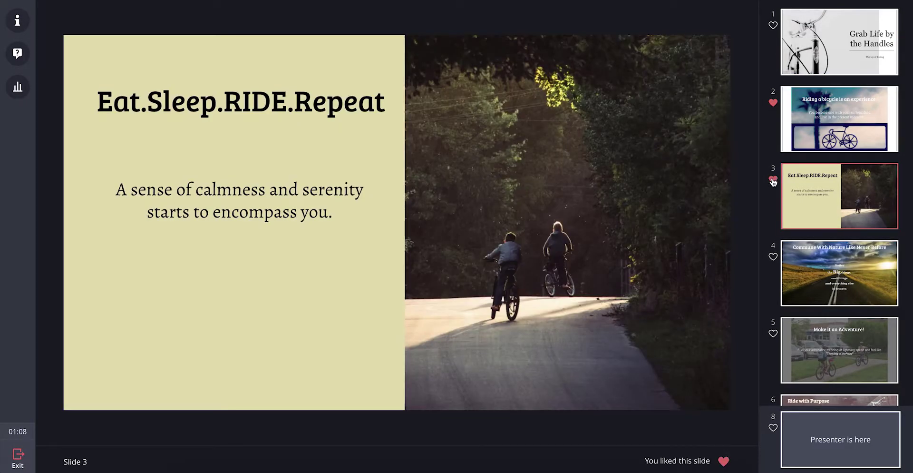
scroll(836, 311, down, 2)
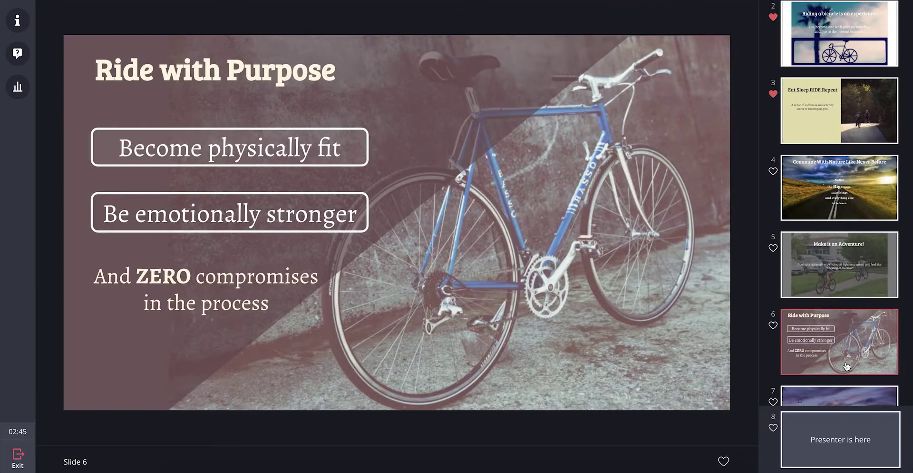
Ask the presenter 'How does cycling help one become emotionally stronger?'
click(18, 53)
click(138, 430)
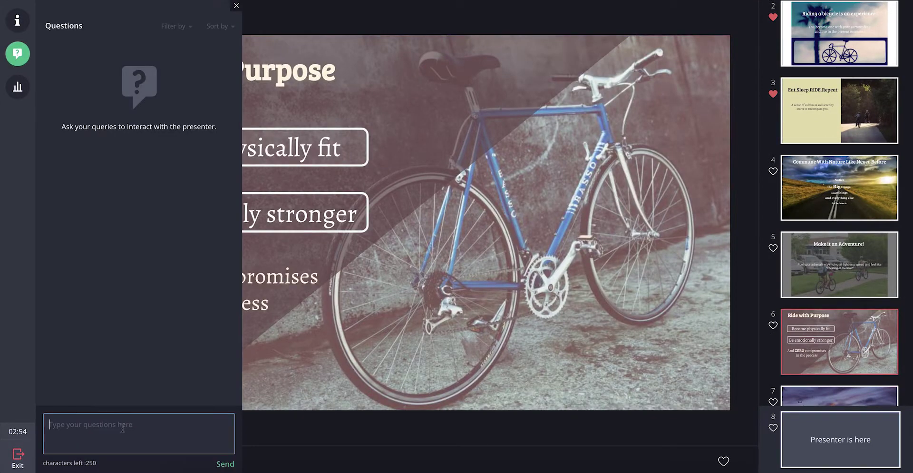
text(How does cycling help)
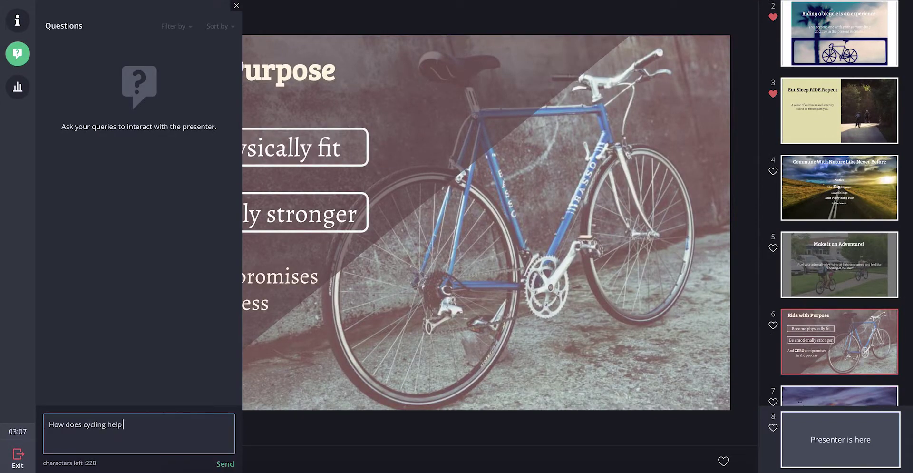
text( one become emotionally stronger?)
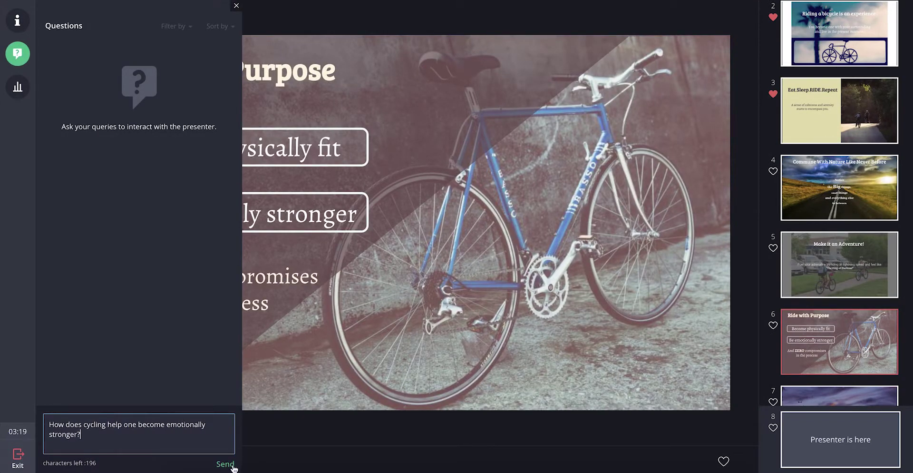
click(233, 467)
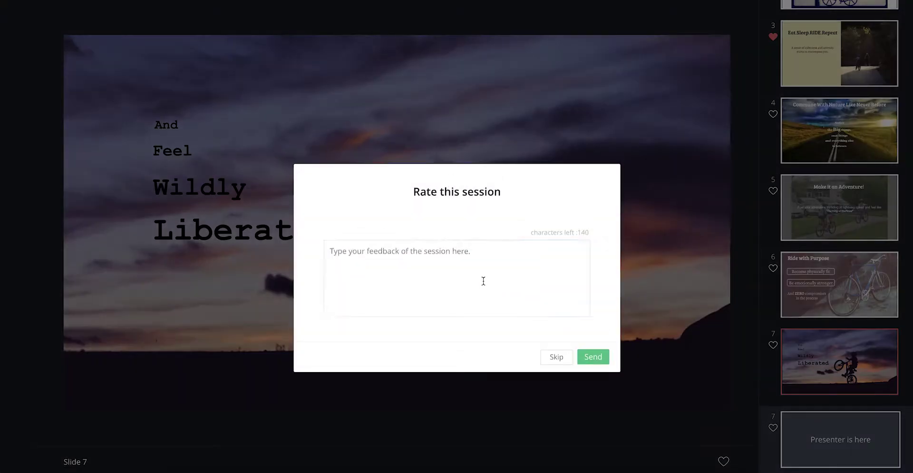
Rate the session five stars with 'Thank you so much for an informative session. I loved it!'
click(491, 214)
text(Thank you so much for an informative session.  I loved it!)
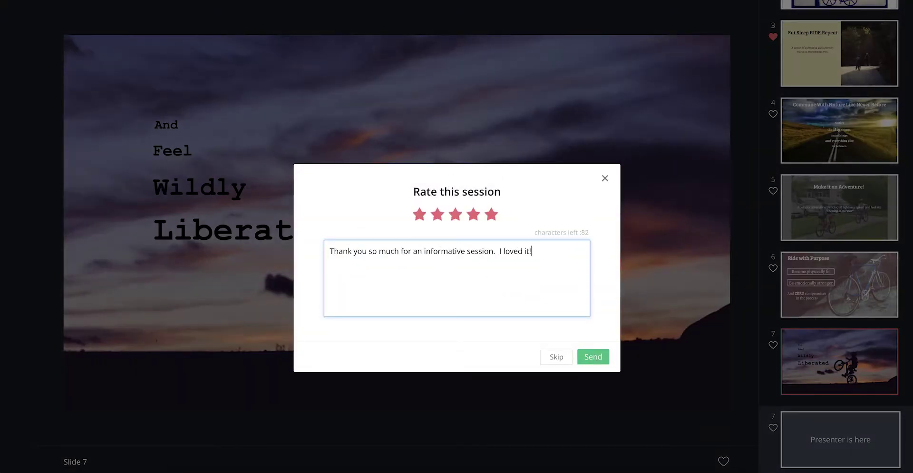
click(593, 356)
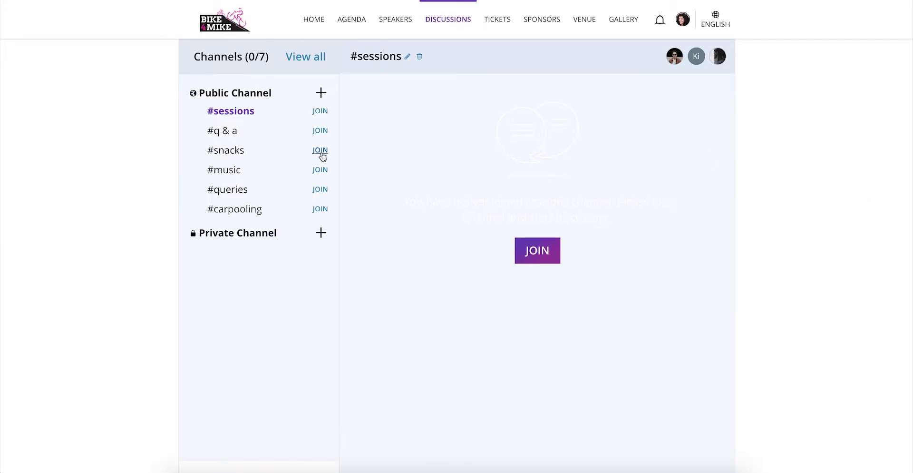
Join #snacks and post a greeting, 'What are you bringing for the fundraiser?', and a muffins reply
click(320, 151)
key(Return)
text(What are you bringing for the fundraiser?)
key(Return)
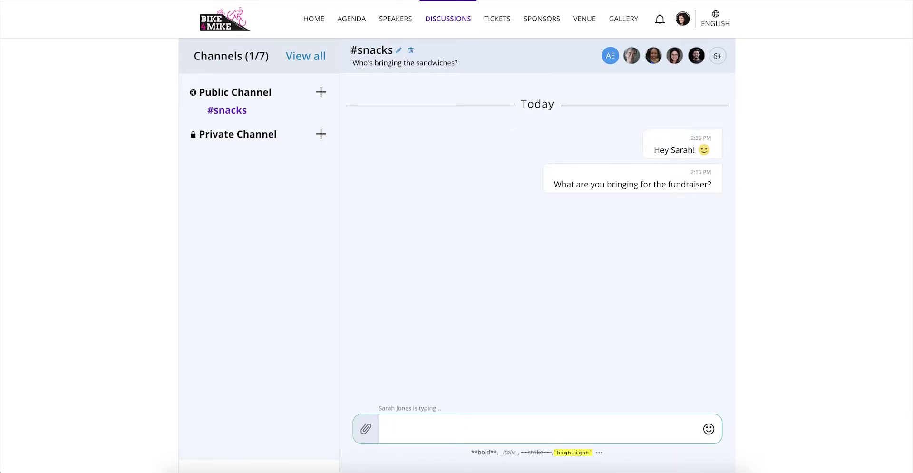
text(Cool! I'll bring a batch of muffins. See you there.)
key(Return)
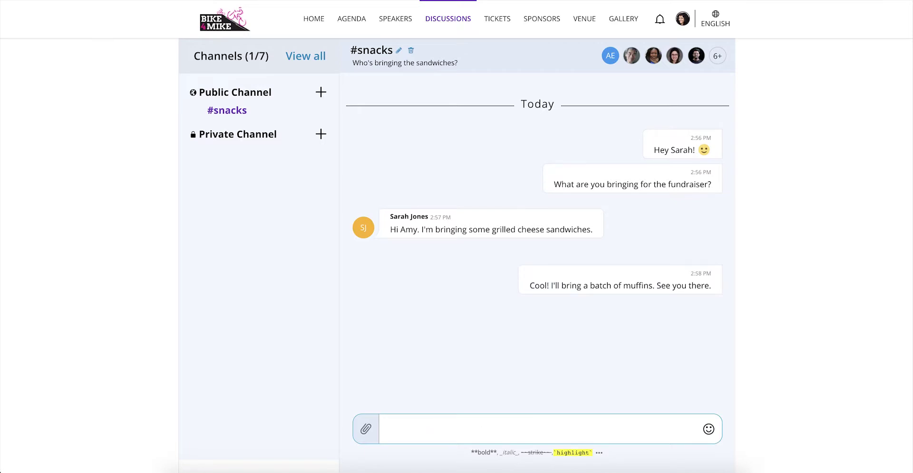
Create private channel 'volunteering' with three members and description 'Volunteers needs for the event.'
click(321, 134)
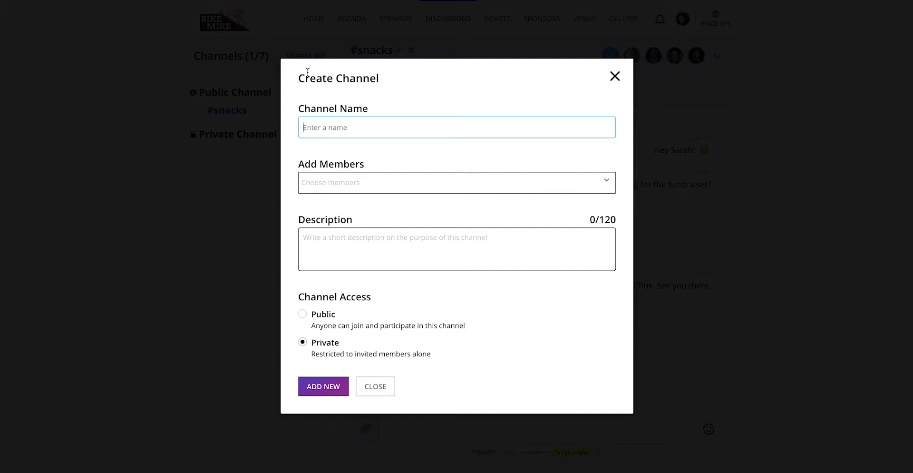
text(volunteering)
click(363, 182)
click(507, 204)
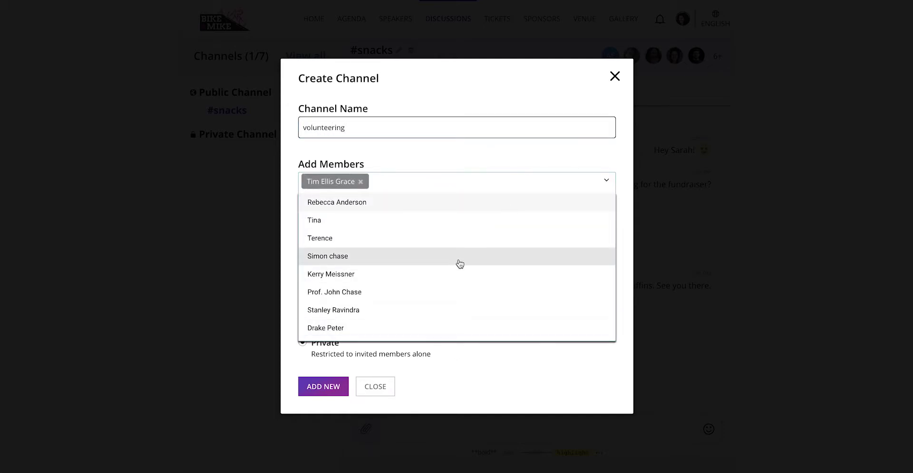
click(460, 263)
click(442, 316)
click(542, 246)
text(Volunteers needs for the eve)
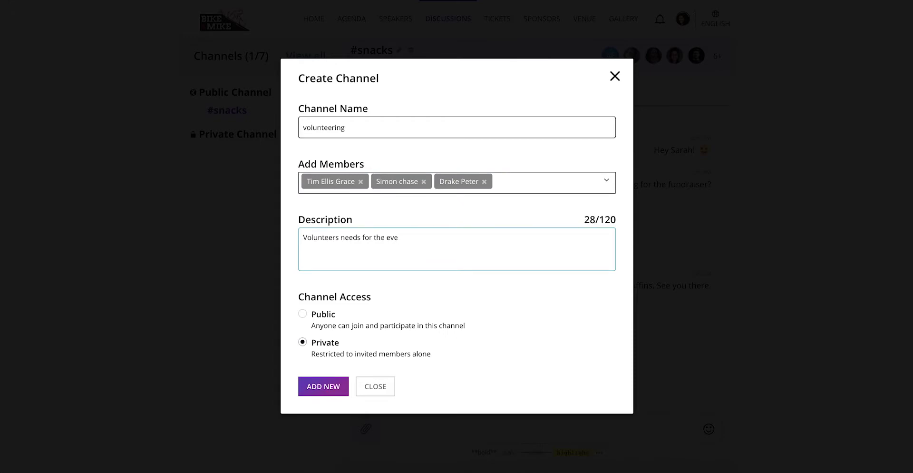
text(nt.)
click(326, 386)
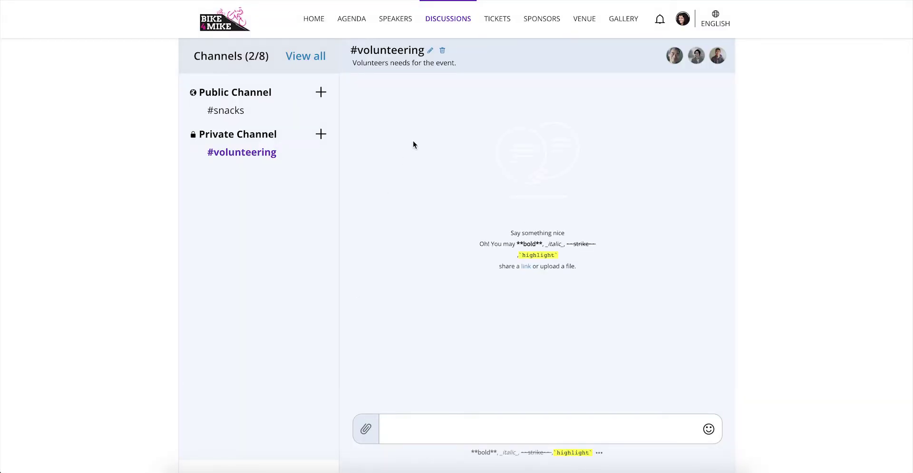
Open the Sponsors page, scroll to Sponsor Categories, and bring up the Become a Sponsor form
click(547, 28)
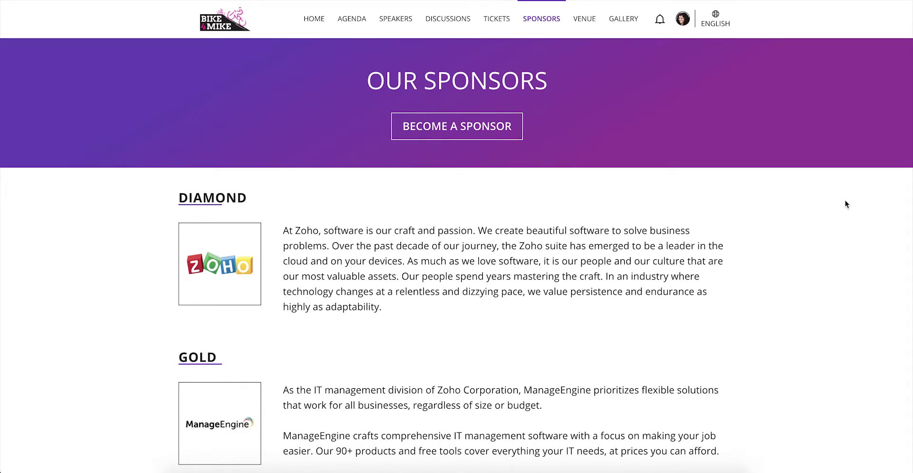
scroll(846, 200, down, 10)
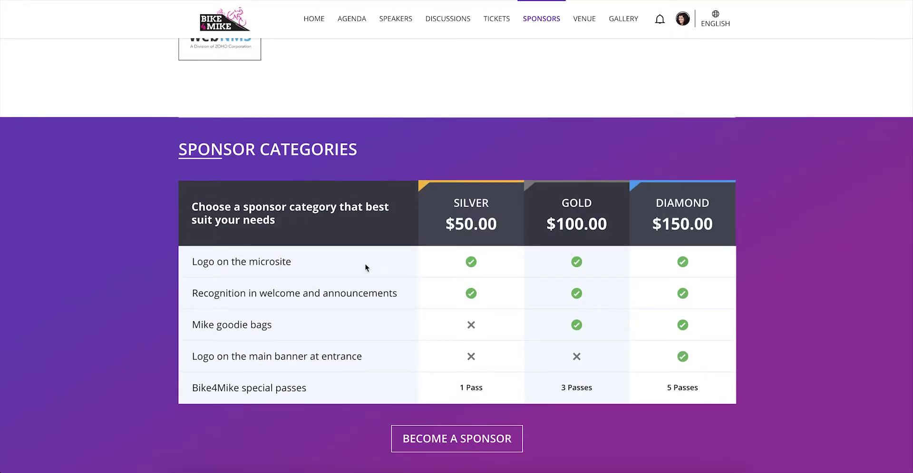
click(470, 445)
key(Tab)
text(North Star Riders)
click(414, 269)
text(www.northstar.com)
key(Tab)
key(ctrl+v)
click(351, 416)
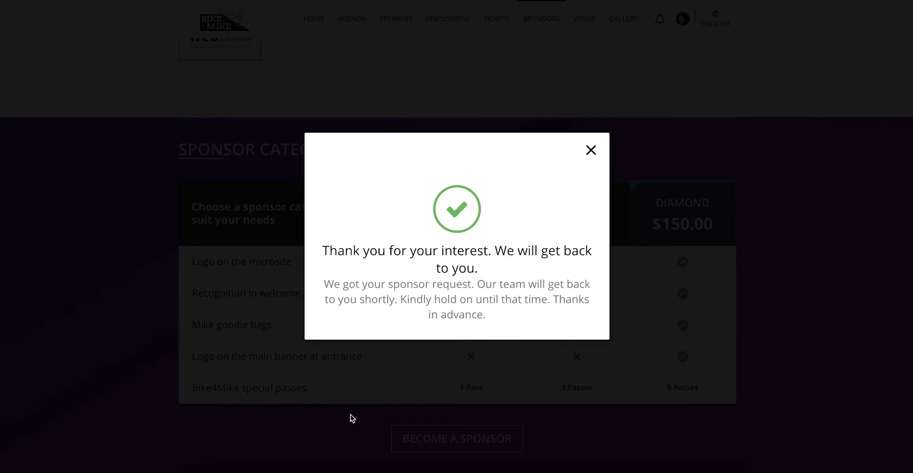
click(593, 150)
Browse the Venue page's Where to Stay hotels and Get Directions map
scroll(595, 150, down, 8)
click(584, 19)
scroll(789, 261, down, 10)
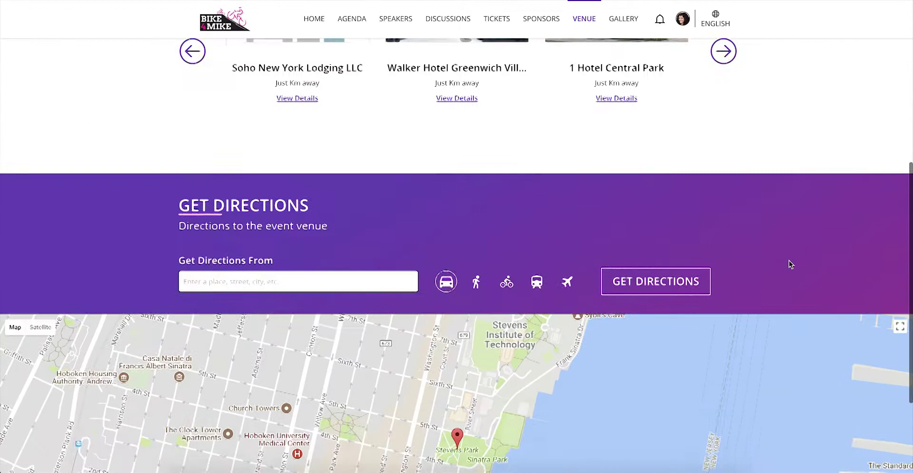
scroll(789, 261, up, 4)
scroll(789, 264, up, 3)
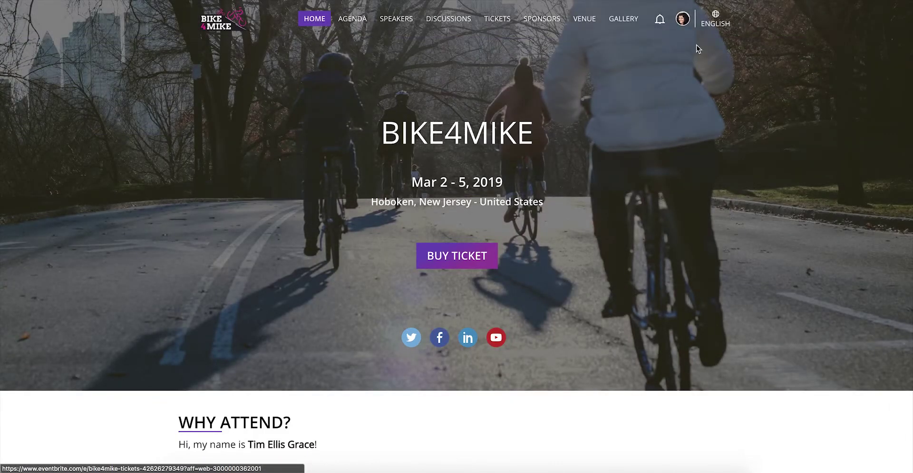
Open Your tickets from the avatar menu and expand the three-ticket order
click(683, 19)
click(649, 67)
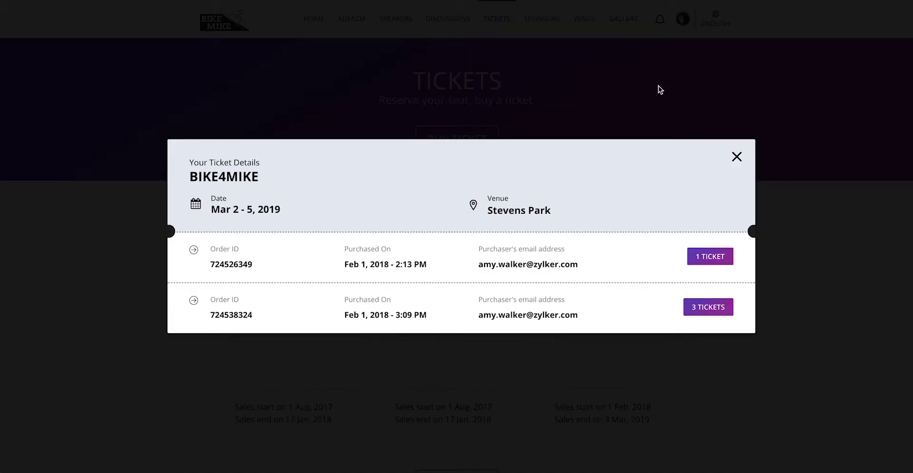
click(711, 309)
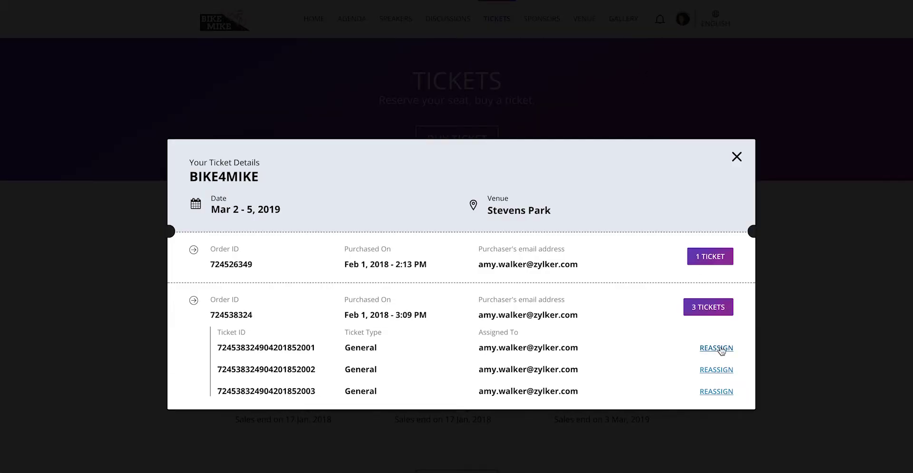
Reassign the order's General tickets to three new attendees' e-mail addresses
click(721, 349)
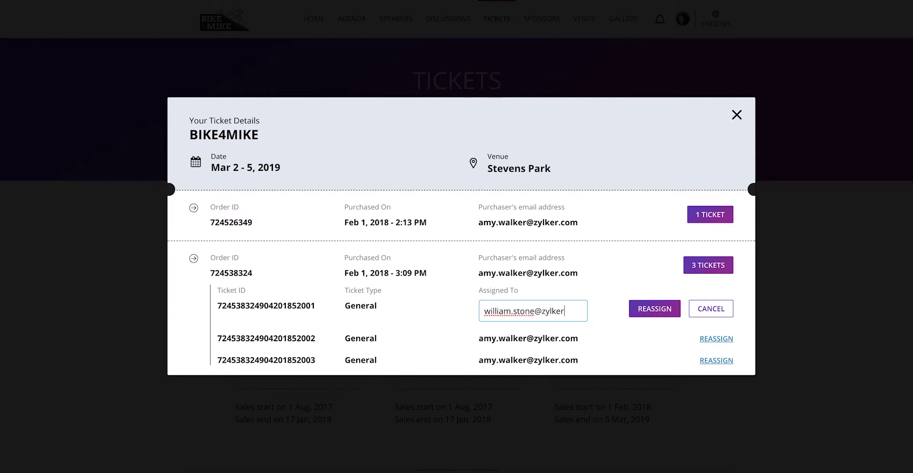
key(Return)
click(713, 328)
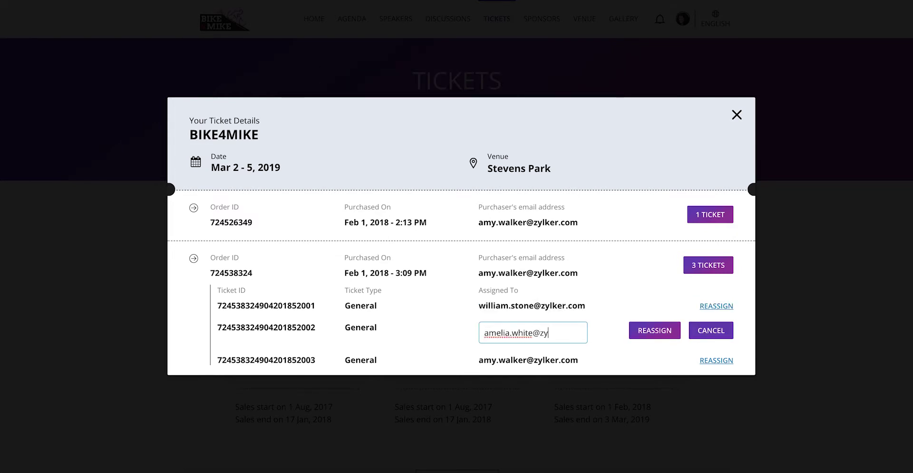
key(Return)
click(717, 349)
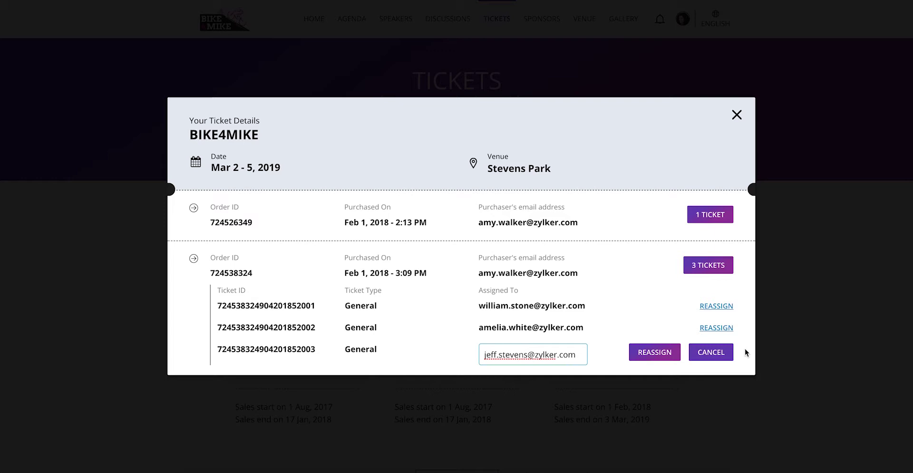